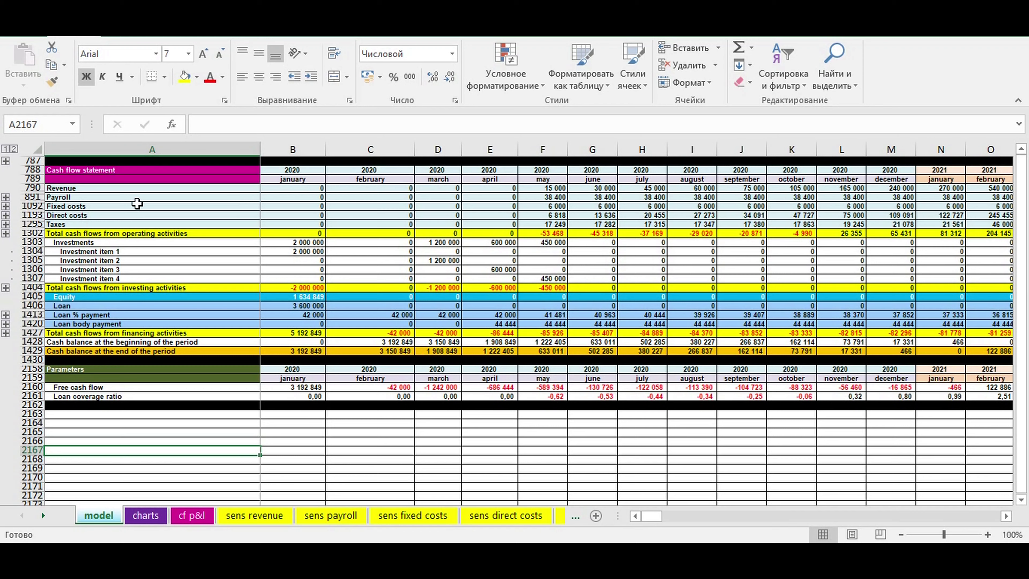
Review the Revenue, Payroll, Fixed costs, Direct costs, Taxes and Investments rows
{"action": "left_click", "coordinate": [93, 186]}
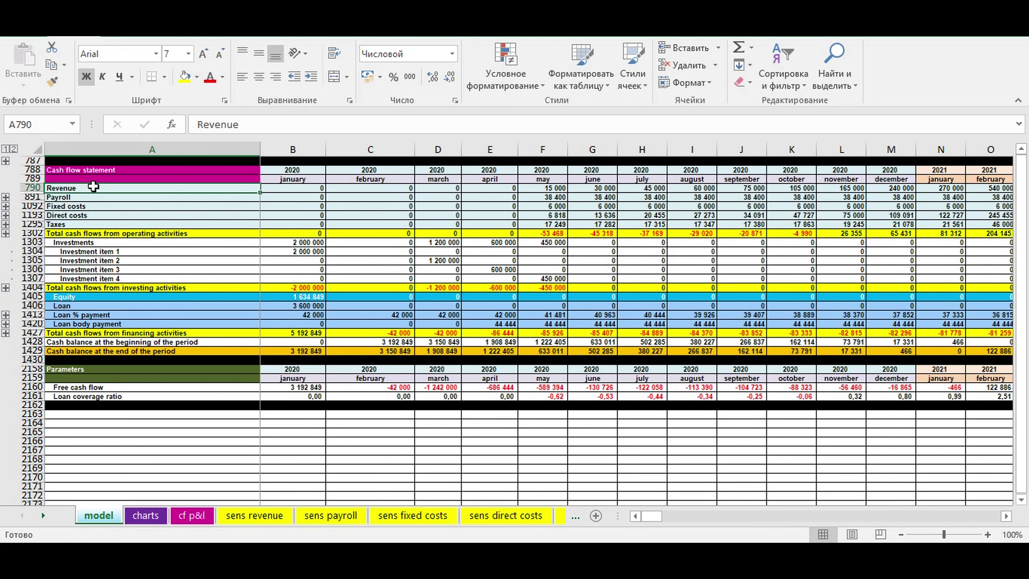
{"action": "left_click", "coordinate": [90, 197]}
{"action": "left_click", "coordinate": [81, 207]}
{"action": "left_click", "coordinate": [78, 217]}
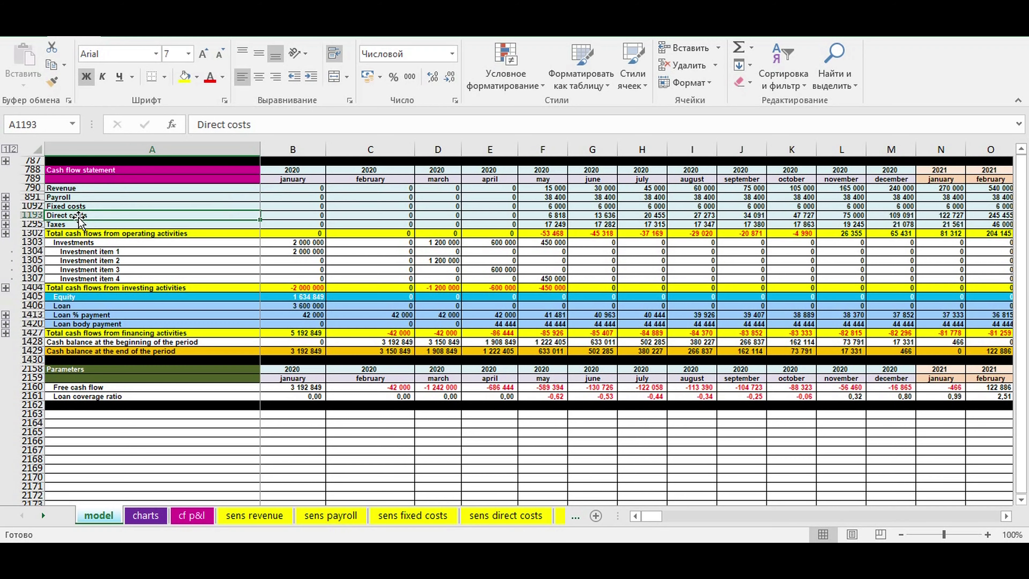
{"action": "left_click", "coordinate": [75, 224]}
{"action": "left_click", "coordinate": [77, 242]}
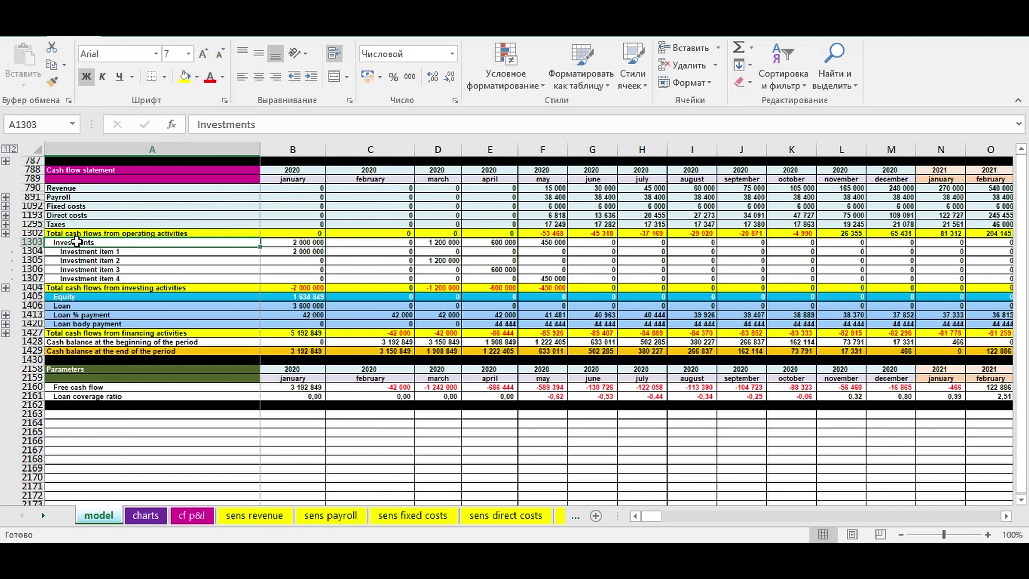
Check the investment item, loan payment and total operating cash flow rows, plus January–May investing totals
{"action": "left_click_drag", "start_coordinate": [76, 252], "coordinate": [75, 277]}
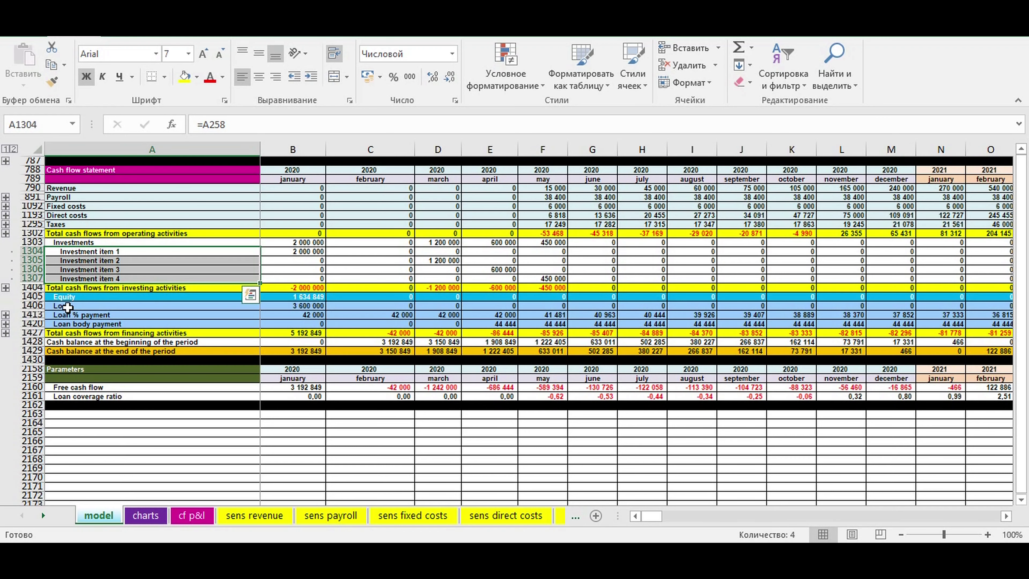
{"action": "left_click_drag", "start_coordinate": [66, 313], "coordinate": [75, 323]}
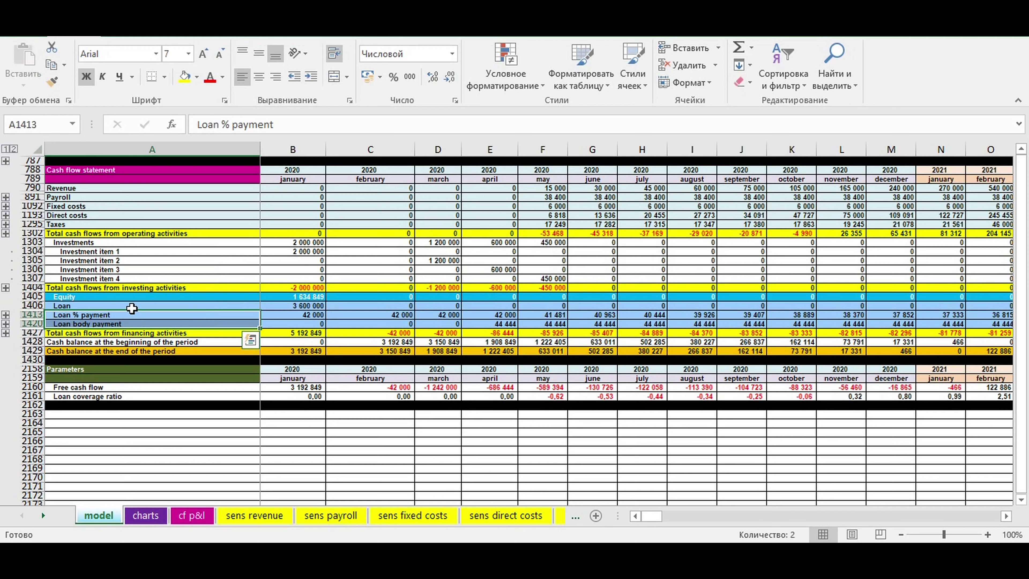
{"action": "left_click", "coordinate": [25, 235]}
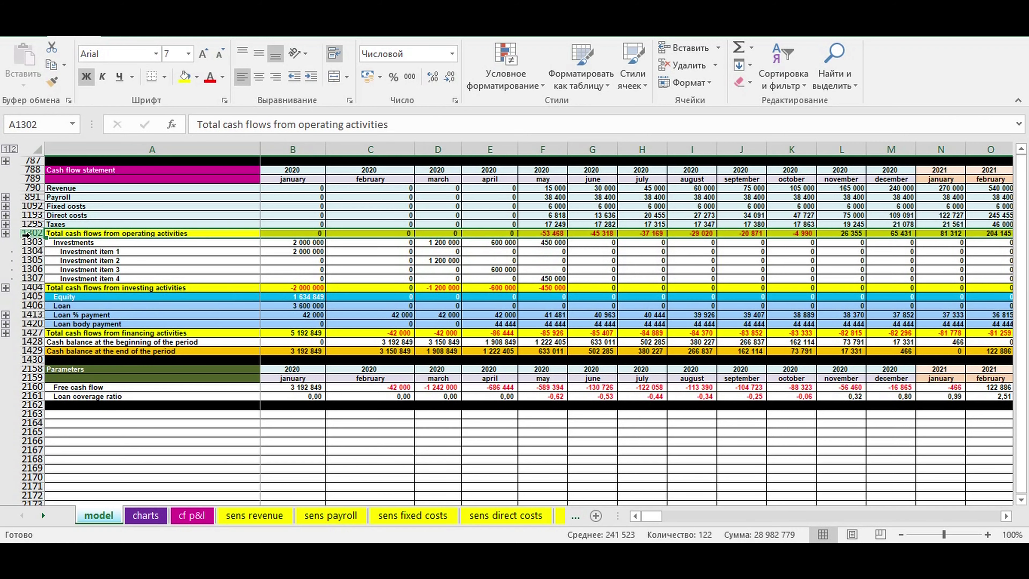
{"action": "left_click", "coordinate": [289, 261]}
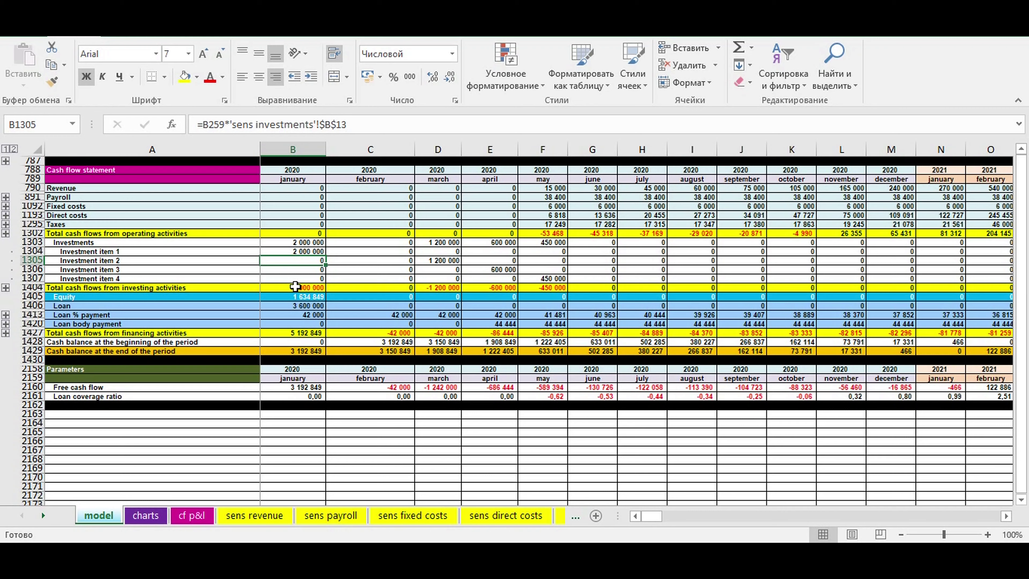
{"action": "left_click_drag", "start_coordinate": [296, 287], "coordinate": [546, 279]}
Inspect the January, March, April and May investment item amounts against operating totals
{"action": "left_click_drag", "start_coordinate": [545, 231], "coordinate": [802, 233]}
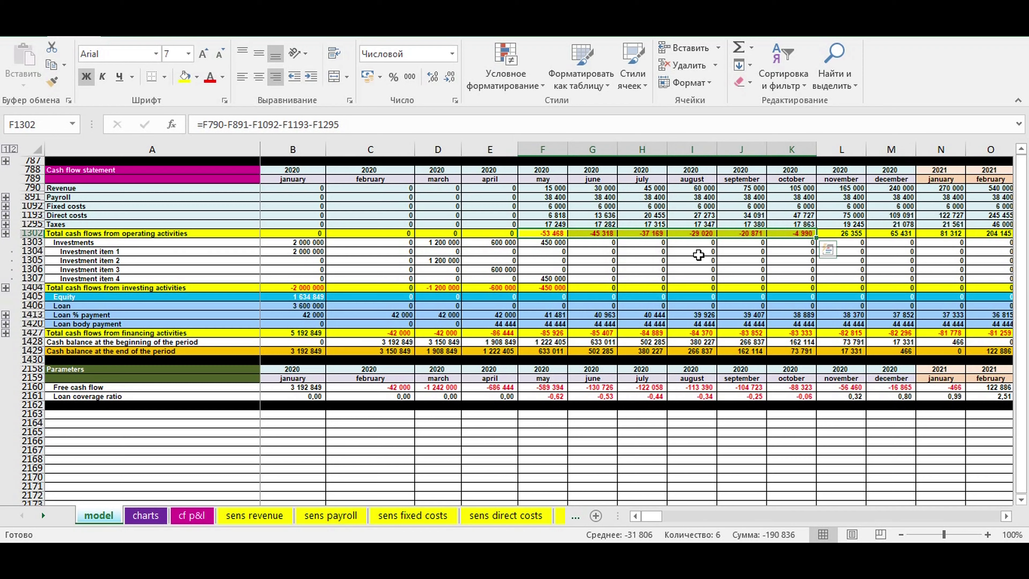
{"action": "left_click_drag", "start_coordinate": [300, 252], "coordinate": [300, 277]}
{"action": "left_click", "coordinate": [435, 249]}
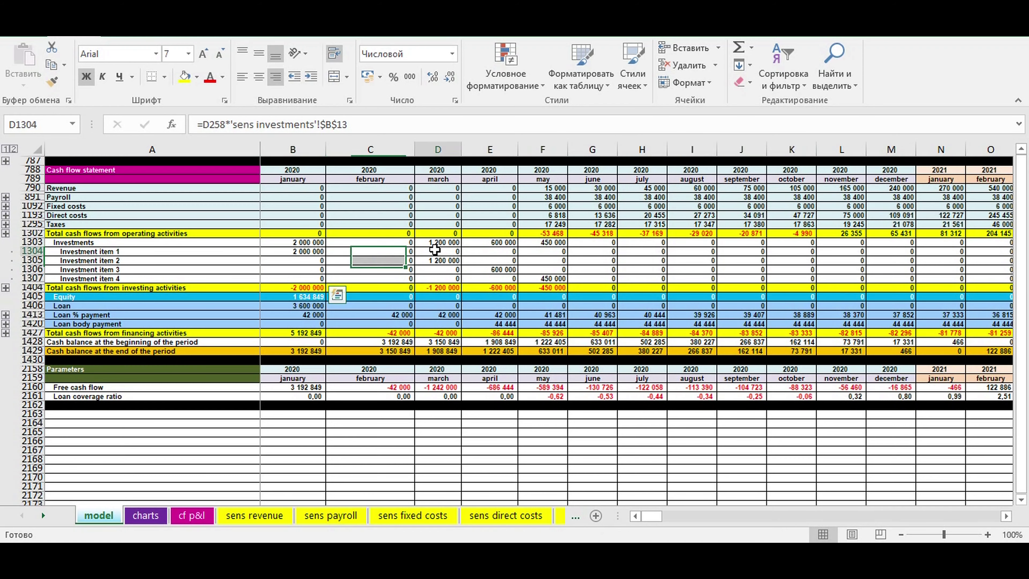
{"action": "left_click_drag", "start_coordinate": [435, 249], "coordinate": [442, 279]}
{"action": "left_click_drag", "start_coordinate": [498, 251], "coordinate": [497, 280]}
{"action": "left_click_drag", "start_coordinate": [545, 252], "coordinate": [545, 279]}
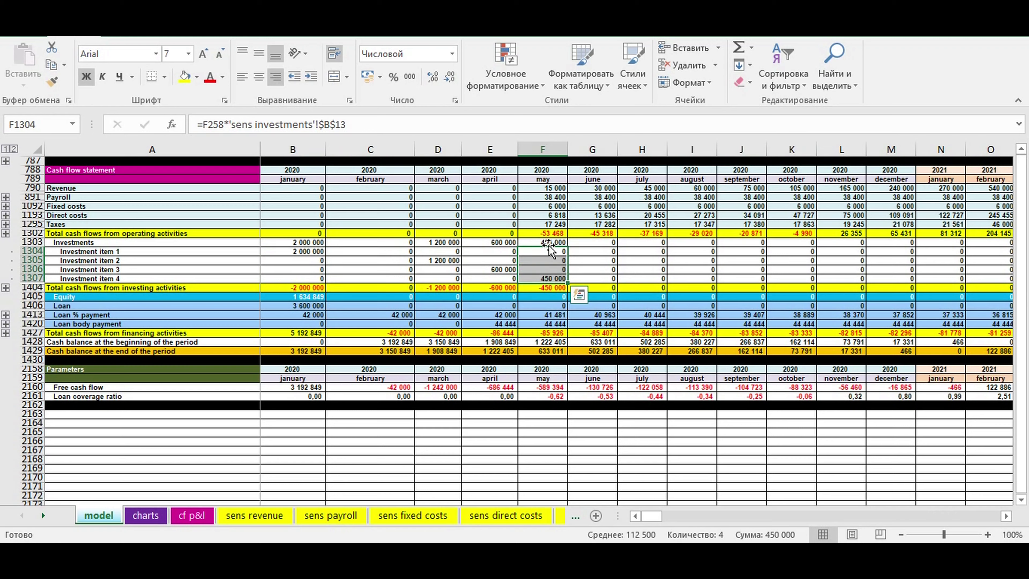
Inspect the operating cash flow formulas for May through October
{"action": "left_click", "coordinate": [550, 233]}
{"action": "left_click", "coordinate": [591, 232]}
{"action": "left_click", "coordinate": [649, 232]}
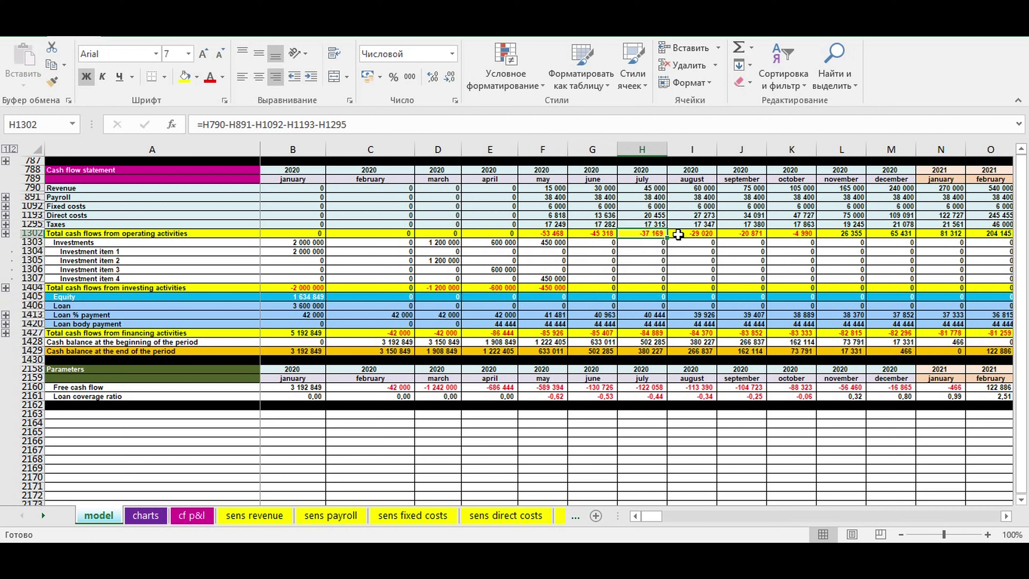
{"action": "left_click", "coordinate": [703, 233]}
{"action": "left_click", "coordinate": [749, 233]}
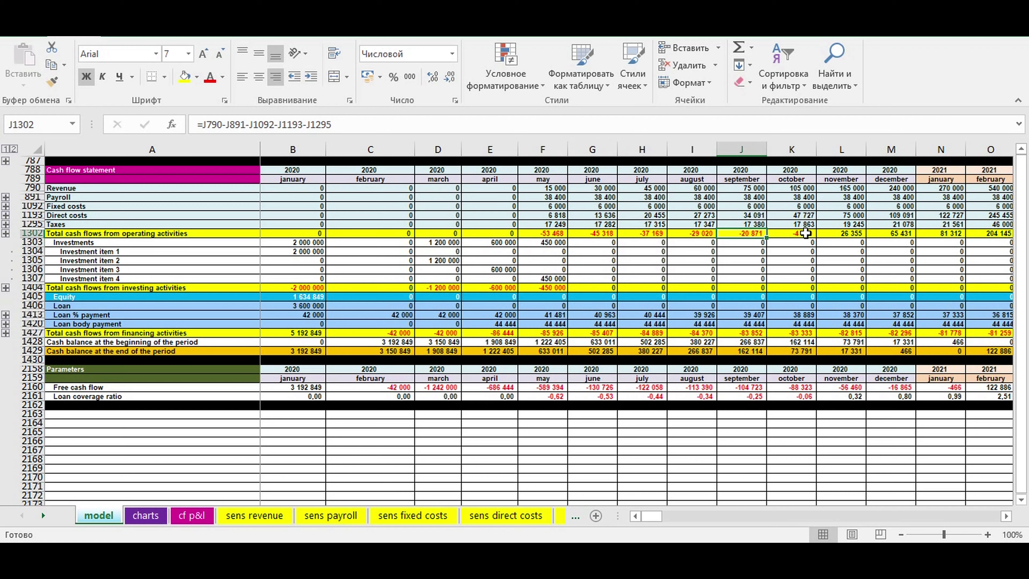
{"action": "left_click", "coordinate": [806, 234]}
Compare the January Equity and Loan formulas with the beginning and ending cash balances
{"action": "left_click", "coordinate": [310, 296]}
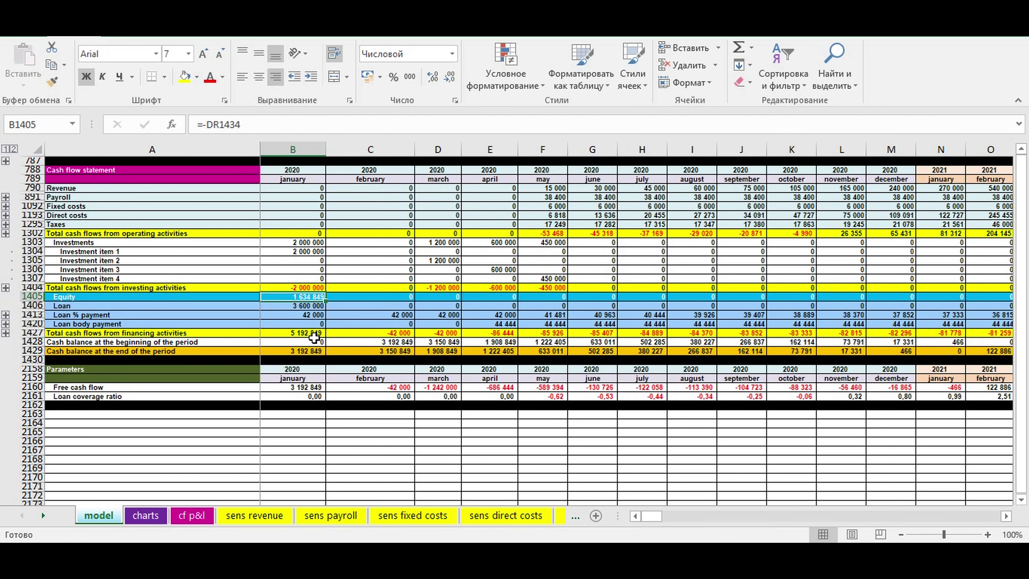
{"action": "left_click_drag", "start_coordinate": [290, 351], "coordinate": [762, 349]}
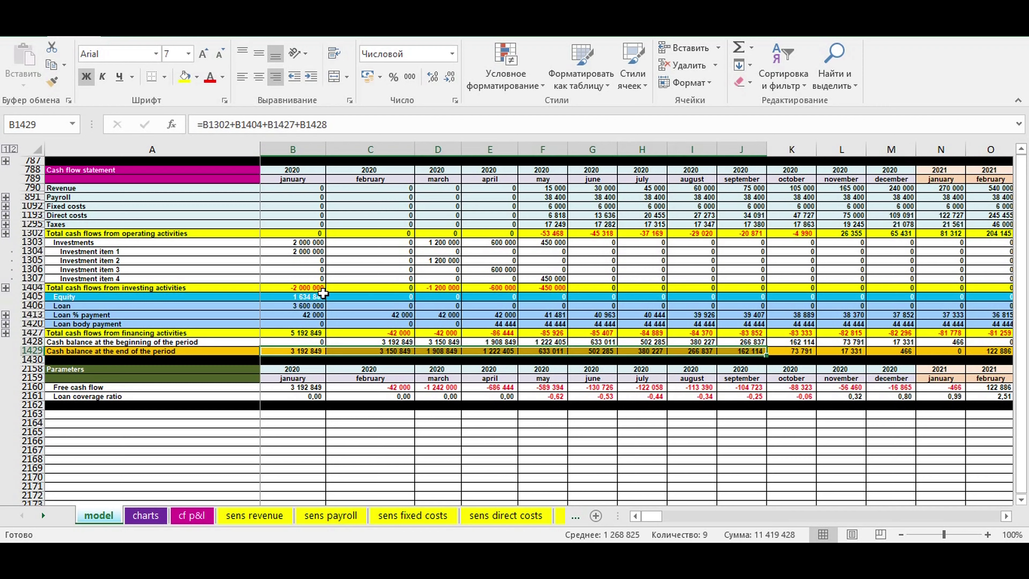
{"action": "left_click", "coordinate": [308, 297]}
{"action": "left_click", "coordinate": [304, 307]}
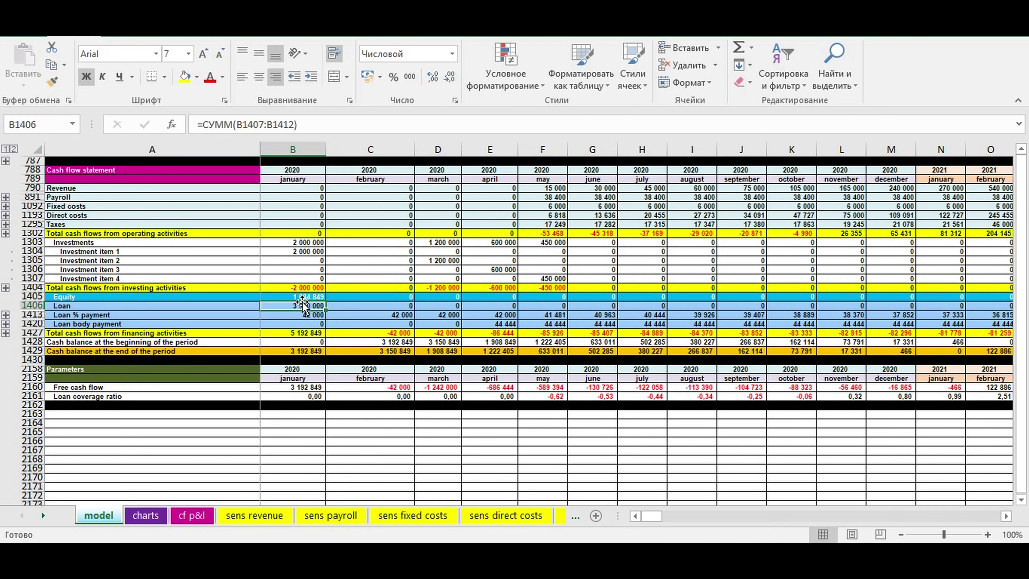
{"action": "left_click", "coordinate": [301, 299]}
{"action": "left_click", "coordinate": [300, 305]}
{"action": "left_click", "coordinate": [300, 296]}
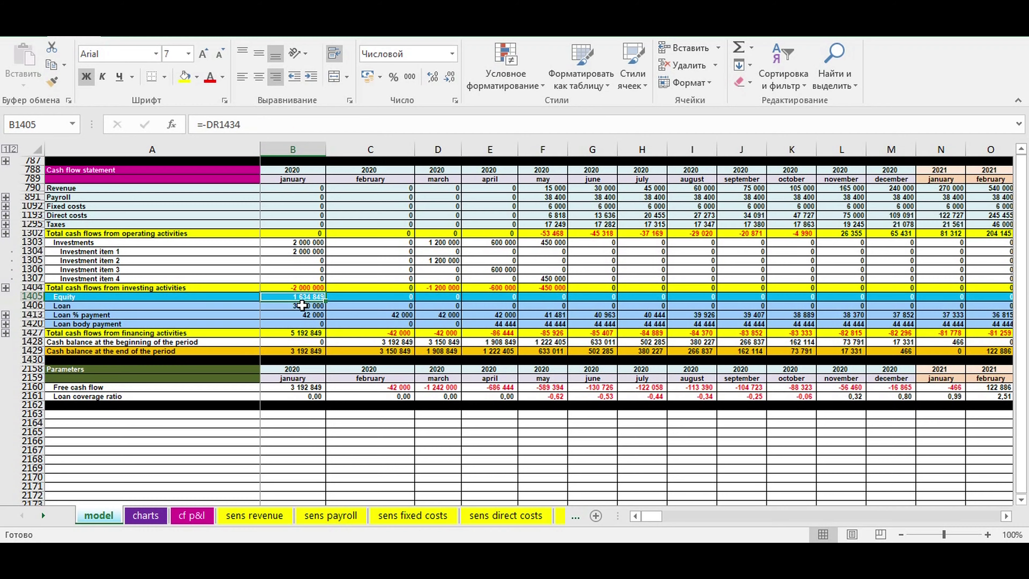
{"action": "left_click", "coordinate": [301, 306]}
{"action": "left_click_drag", "start_coordinate": [308, 351], "coordinate": [1020, 353]}
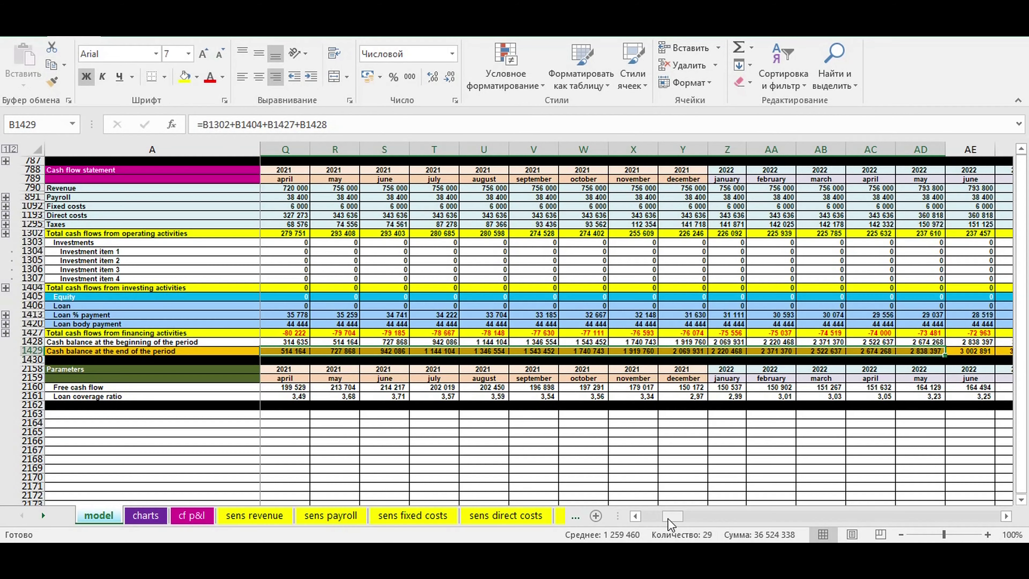
Try a January equity amount of 1 500 000
{"action": "left_click_drag", "start_coordinate": [672, 516], "coordinate": [651, 516]}
{"action": "left_click", "coordinate": [283, 297]}
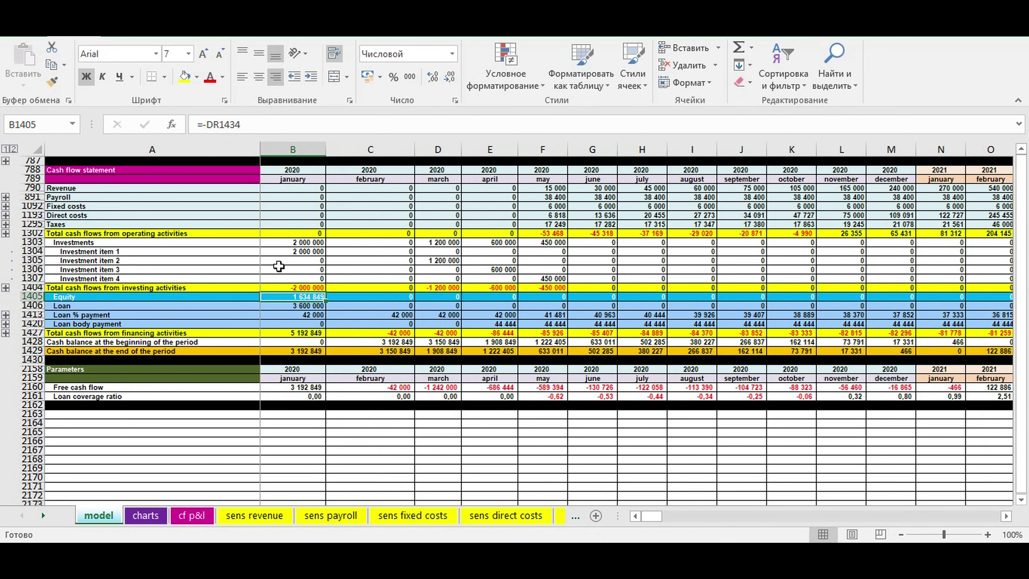
{"action": "type", "text": "1 500 00"}
{"action": "key", "text": "Return"}
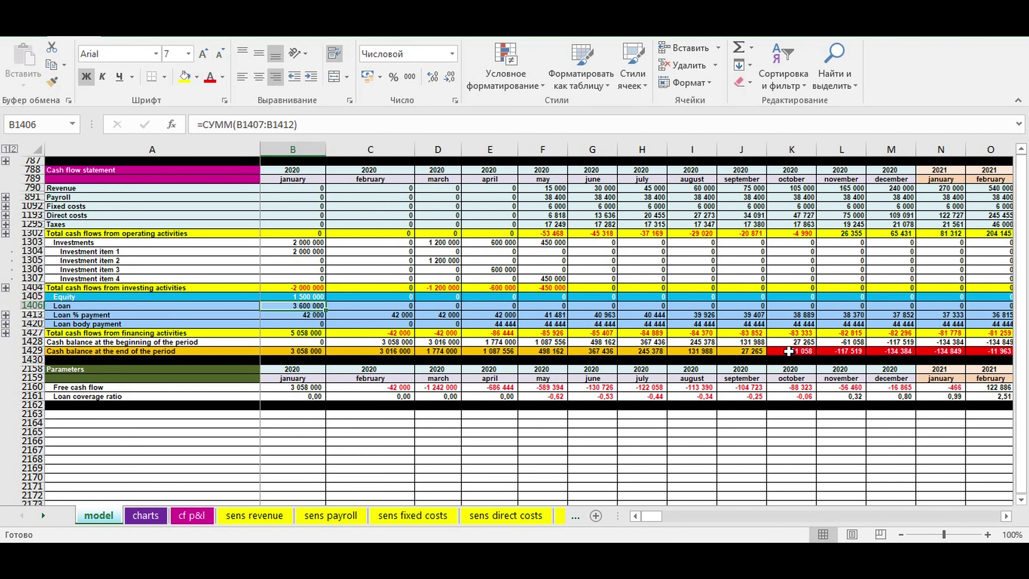
Review the resulting negative cash balances and restore the original January Equity formula
{"action": "left_click_drag", "start_coordinate": [788, 352], "coordinate": [543, 352]}
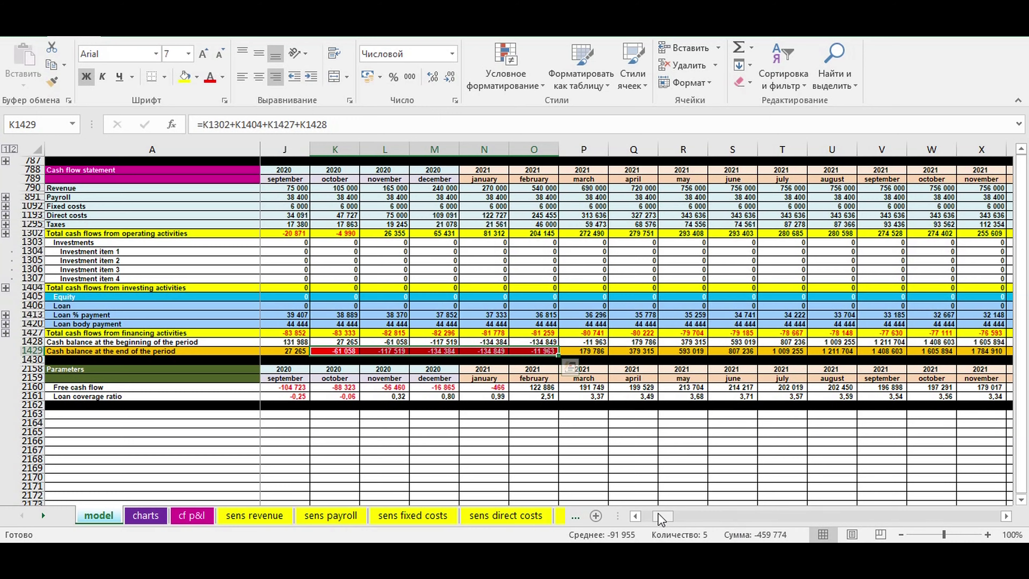
{"action": "mouse_move", "coordinate": [659, 515]}
{"action": "left_mouse_down"}
{"action": "mouse_move", "coordinate": [718, 506]}
{"action": "mouse_move", "coordinate": [652, 500]}
{"action": "mouse_move", "coordinate": [650, 517]}
{"action": "left_mouse_up"}
{"action": "left_click", "coordinate": [291, 296]}
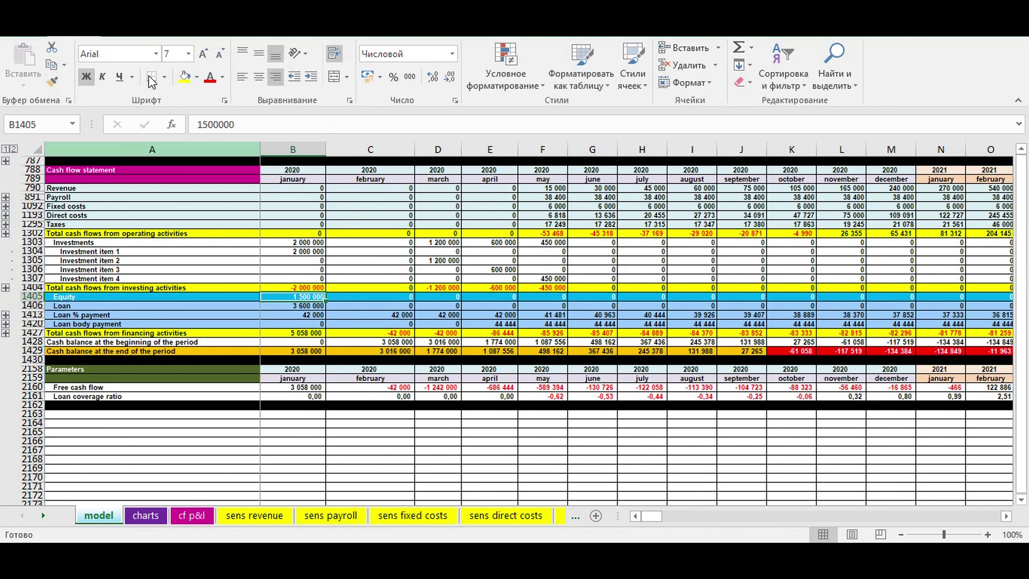
{"action": "type", "text": "=-DR1434"}
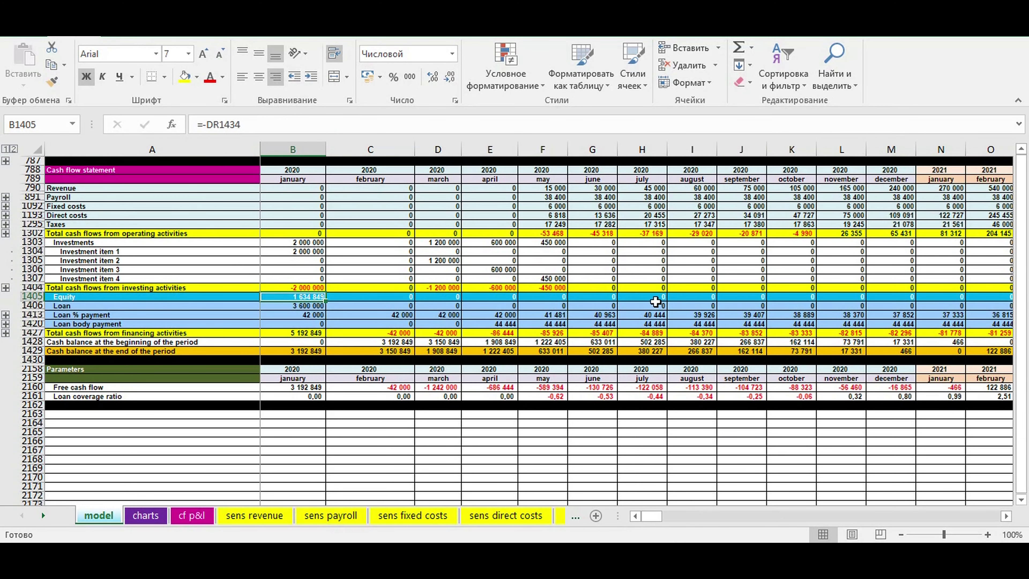
Paste the January equity 1 634 849 and loan 3 600 000 into B1405:B1406
{"action": "left_click", "coordinate": [950, 350]}
{"action": "left_click_drag", "start_coordinate": [291, 296], "coordinate": [291, 306]}
{"action": "key", "text": "ctrl+v"}
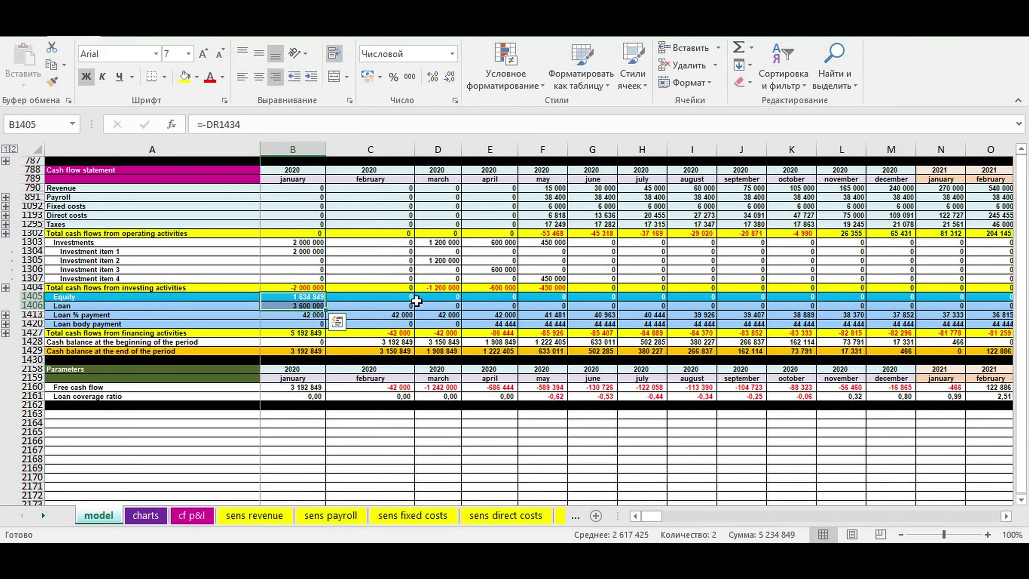
{"action": "key", "text": "Escape"}
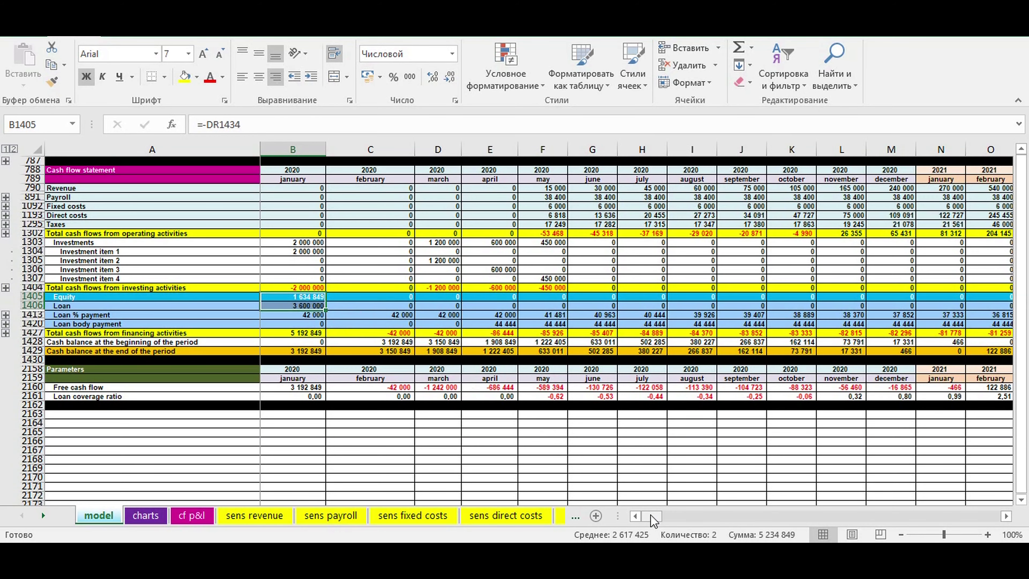
{"action": "left_click_drag", "start_coordinate": [654, 521], "coordinate": [815, 515]}
Total equity and loan in column DR with =SUM(B1405:DQ1405) and =SUM(B1406:DQ1406)
{"action": "left_click", "coordinate": [514, 297]}
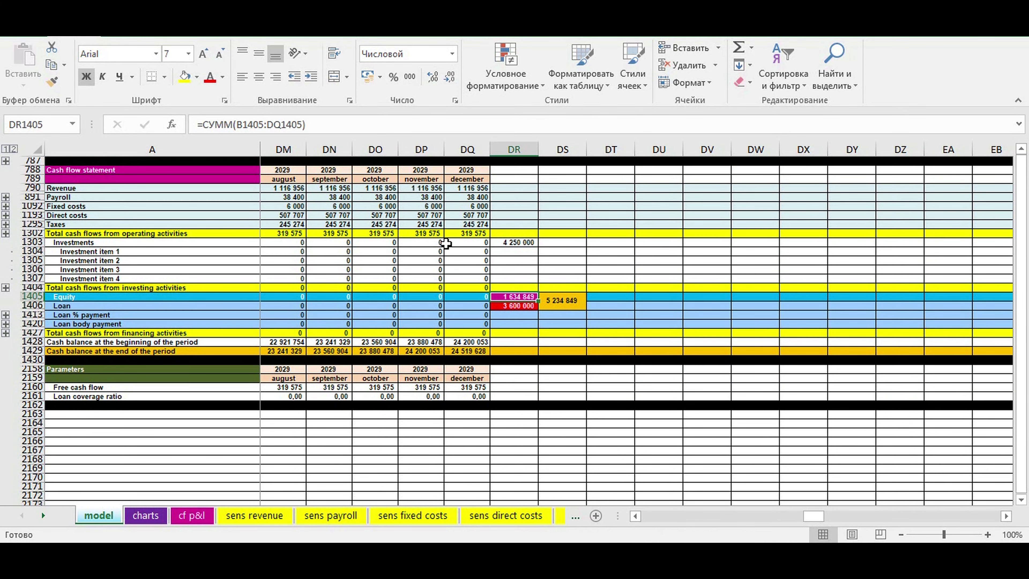
{"action": "left_click", "coordinate": [316, 125]}
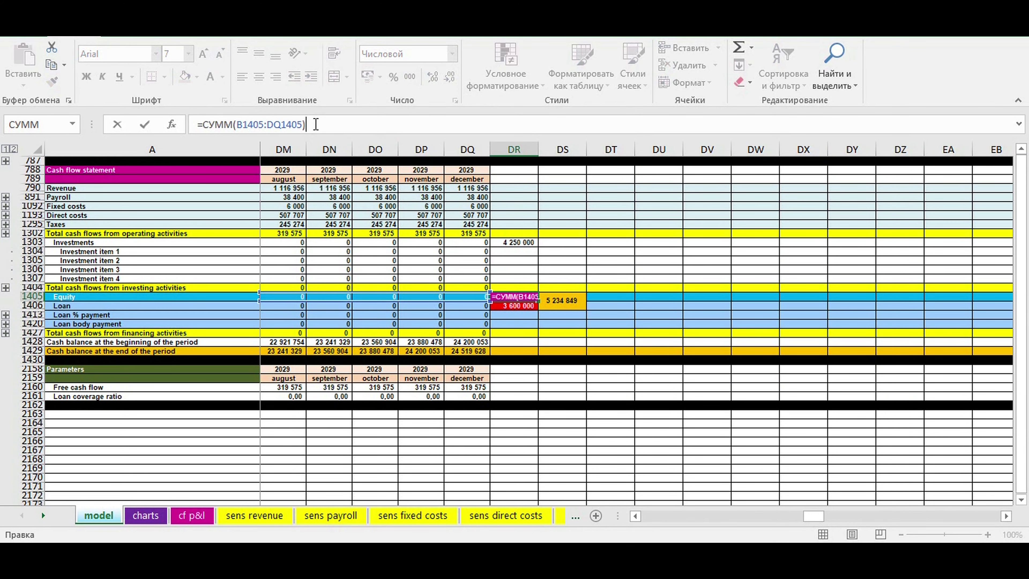
{"action": "key", "text": "Return"}
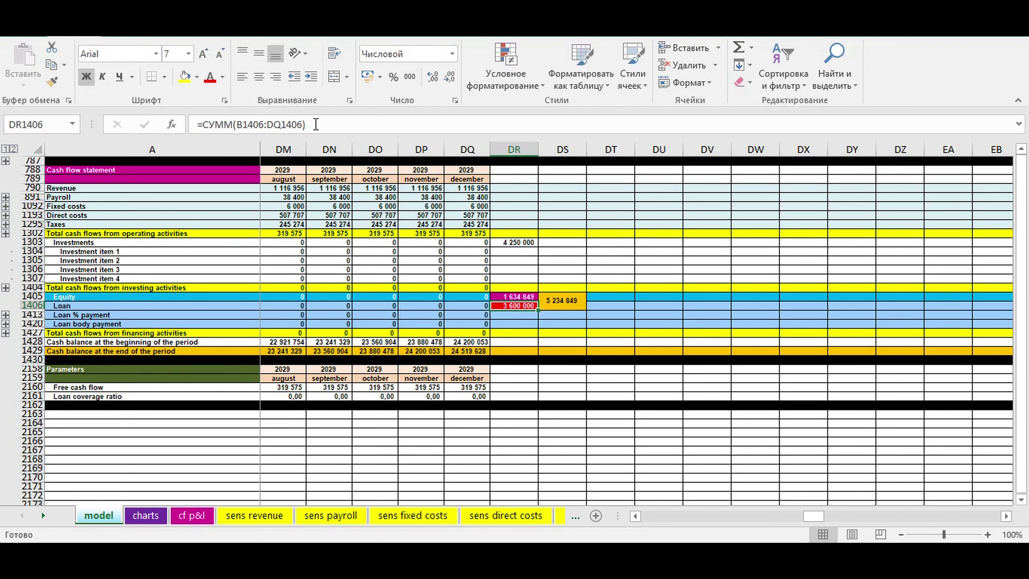
{"action": "left_click", "coordinate": [320, 126]}
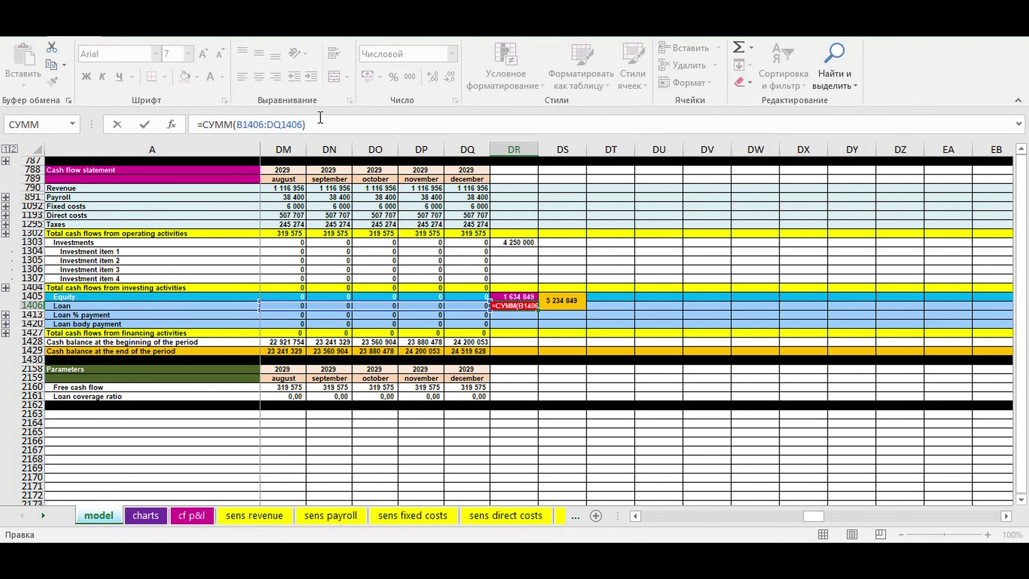
{"action": "key", "text": "Return"}
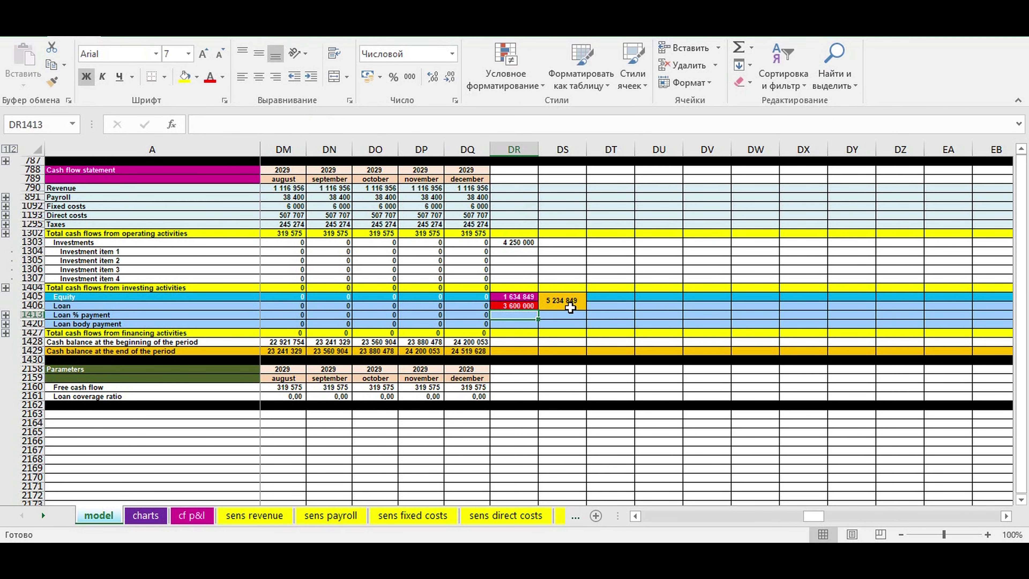
Add the combined total =DR1405+DR1406 in DS1405, then check the end-of-period cash balance
{"action": "left_click", "coordinate": [571, 308]}
{"action": "left_click", "coordinate": [308, 126]}
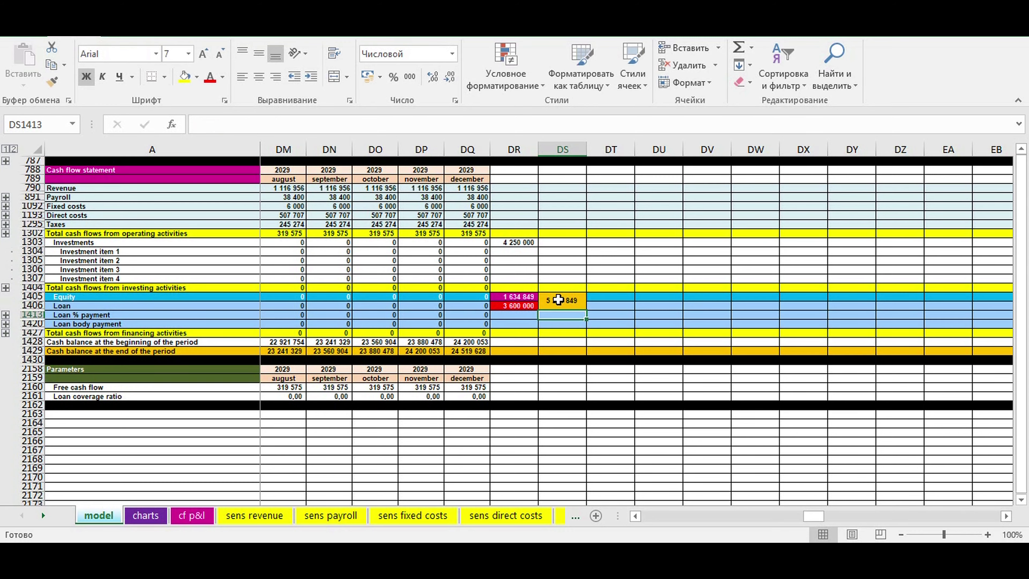
{"action": "left_click", "coordinate": [578, 300]}
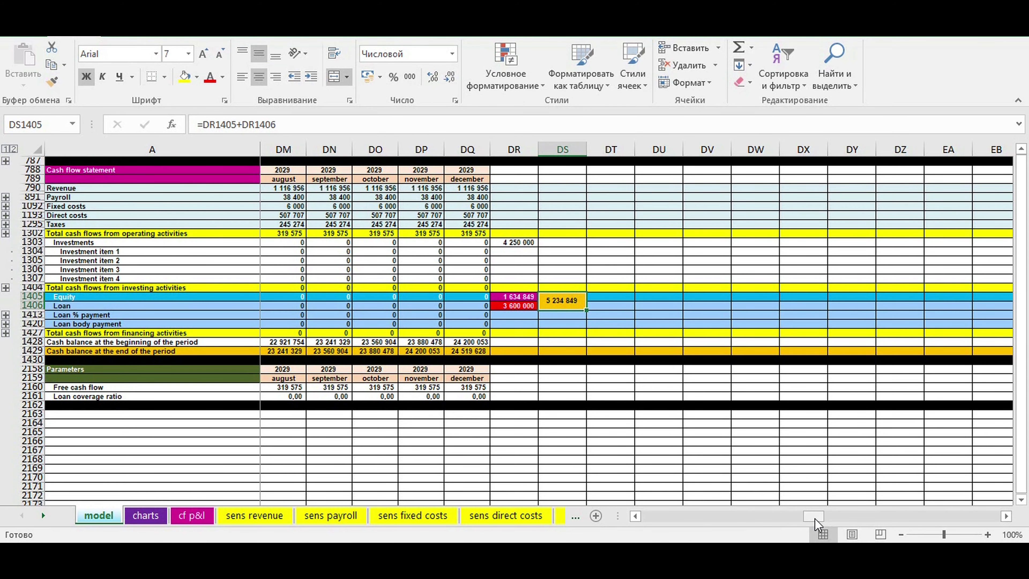
{"action": "left_click_drag", "start_coordinate": [815, 519], "coordinate": [573, 496]}
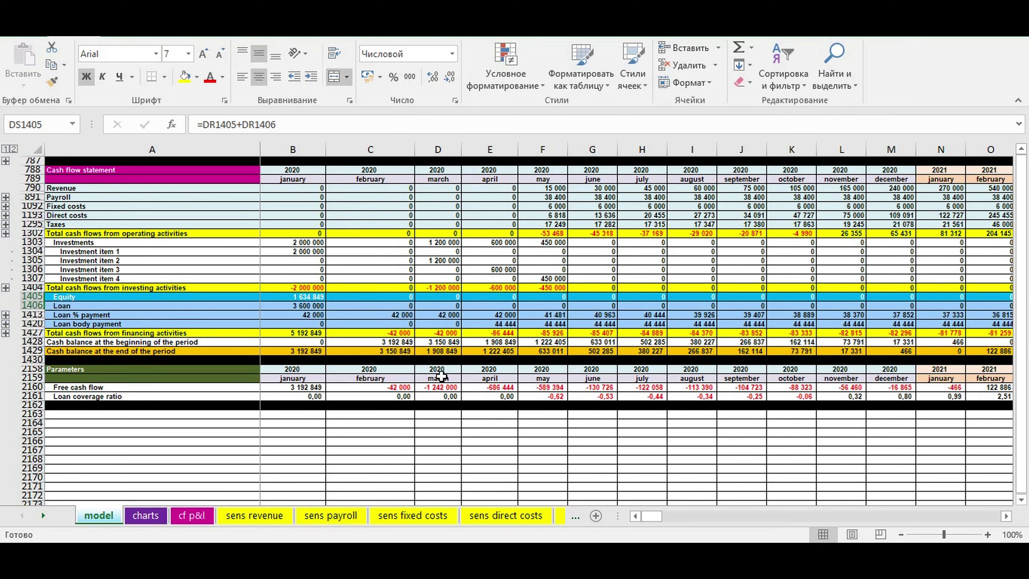
{"action": "left_click", "coordinate": [300, 349]}
{"action": "left_click_drag", "start_coordinate": [301, 349], "coordinate": [851, 351]}
{"action": "left_click_drag", "start_coordinate": [801, 521], "coordinate": [638, 521]}
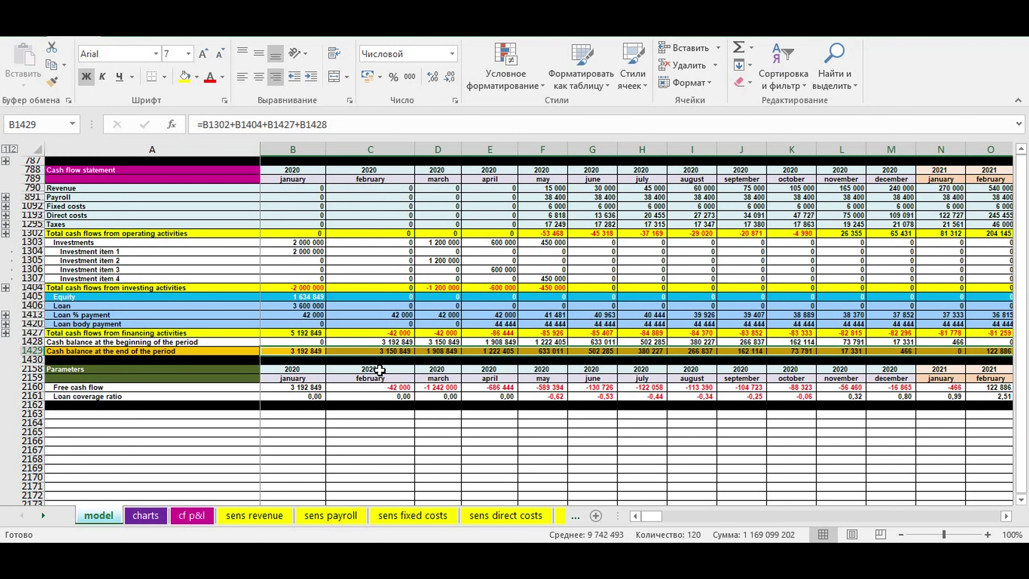
{"action": "left_click", "coordinate": [31, 388]}
{"action": "left_click_drag", "start_coordinate": [652, 516], "coordinate": [660, 517]}
{"action": "double_click", "coordinate": [643, 389]}
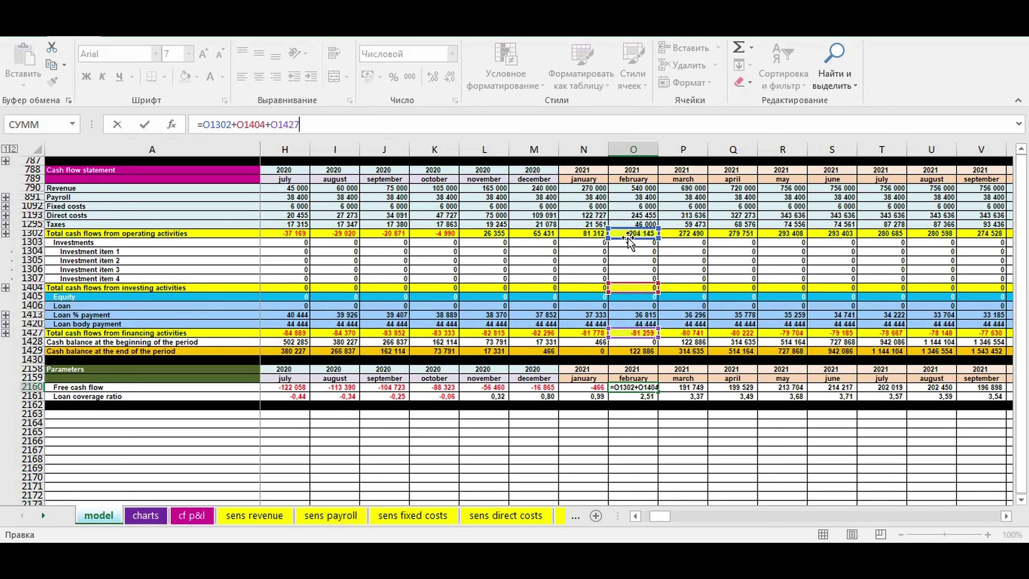
{"action": "key", "text": "Return"}
{"action": "left_click", "coordinate": [637, 234]}
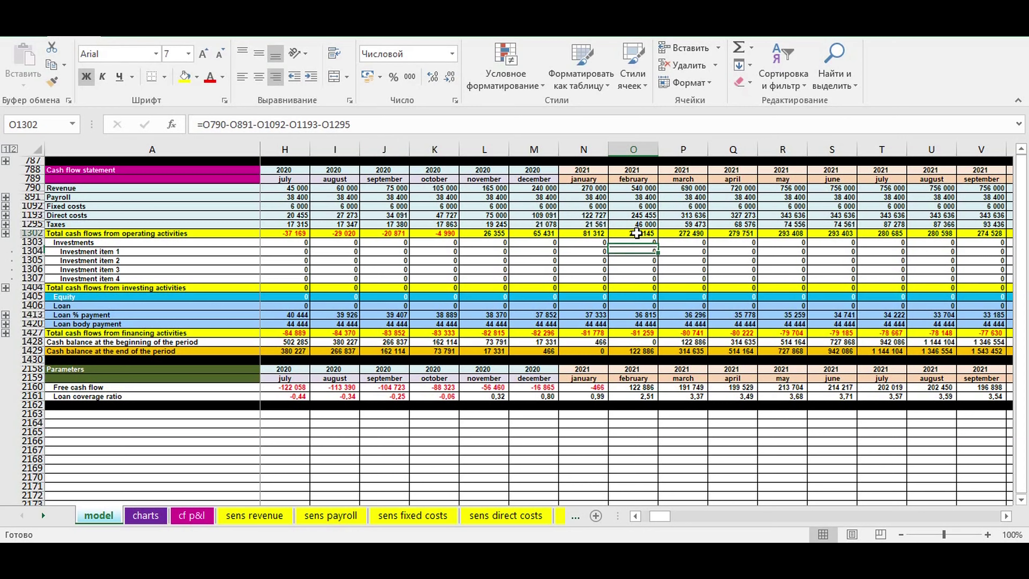
{"action": "left_click", "coordinate": [643, 387]}
{"action": "left_click", "coordinate": [642, 315]}
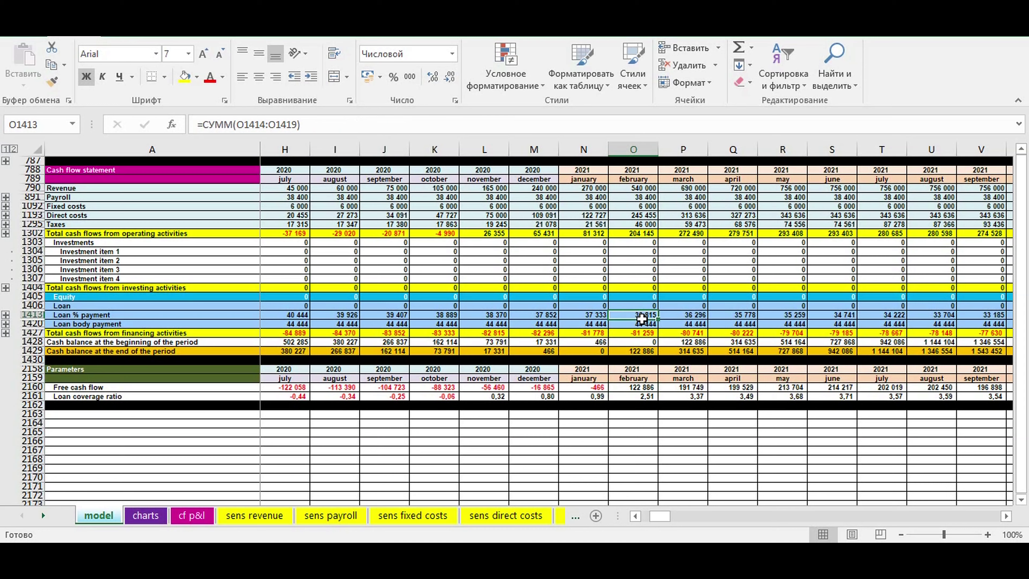
{"action": "left_click_drag", "start_coordinate": [642, 316], "coordinate": [642, 324]}
{"action": "left_click", "coordinate": [634, 234]}
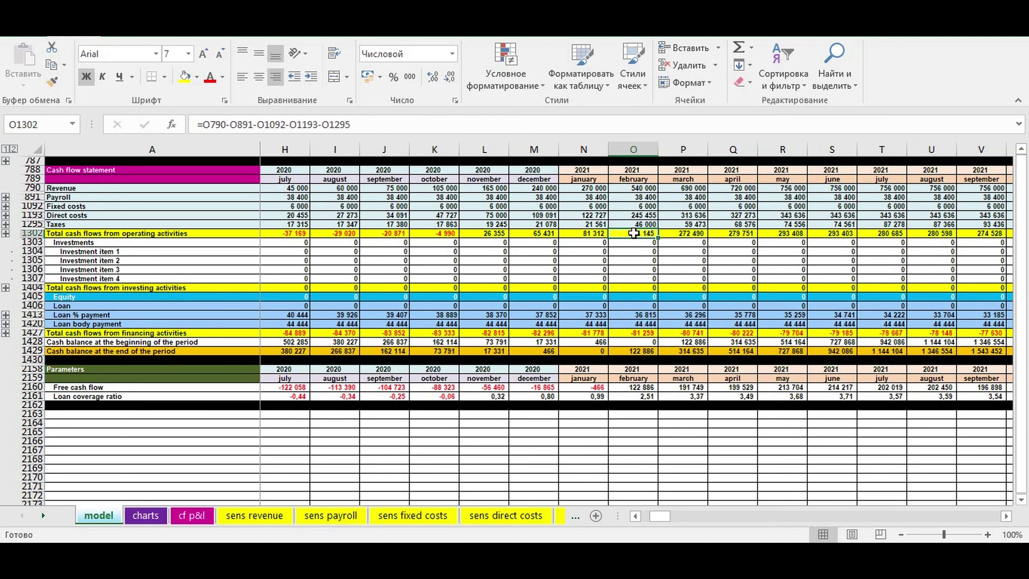
{"action": "left_click", "coordinate": [644, 387]}
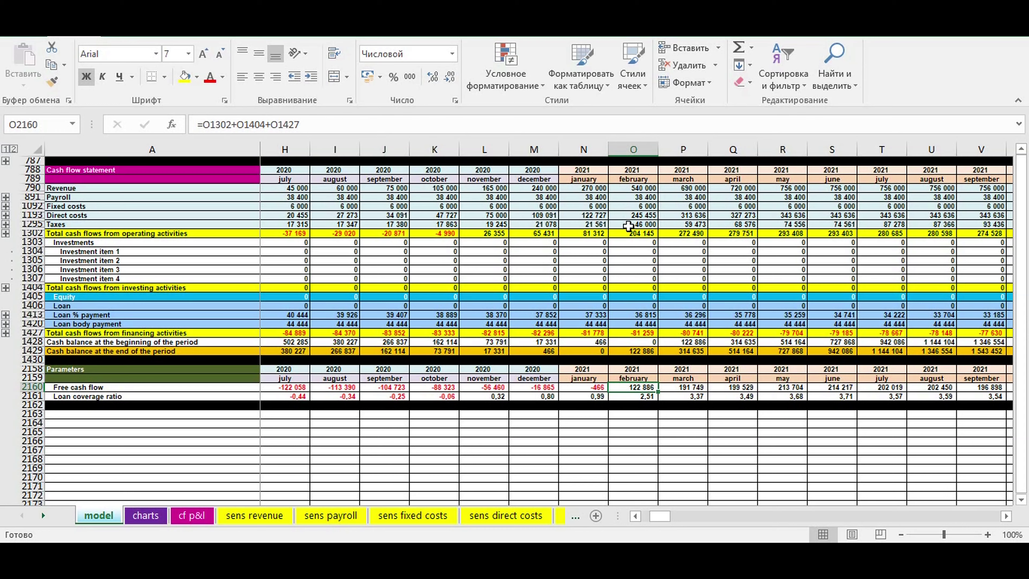
{"action": "left_click", "coordinate": [27, 396]}
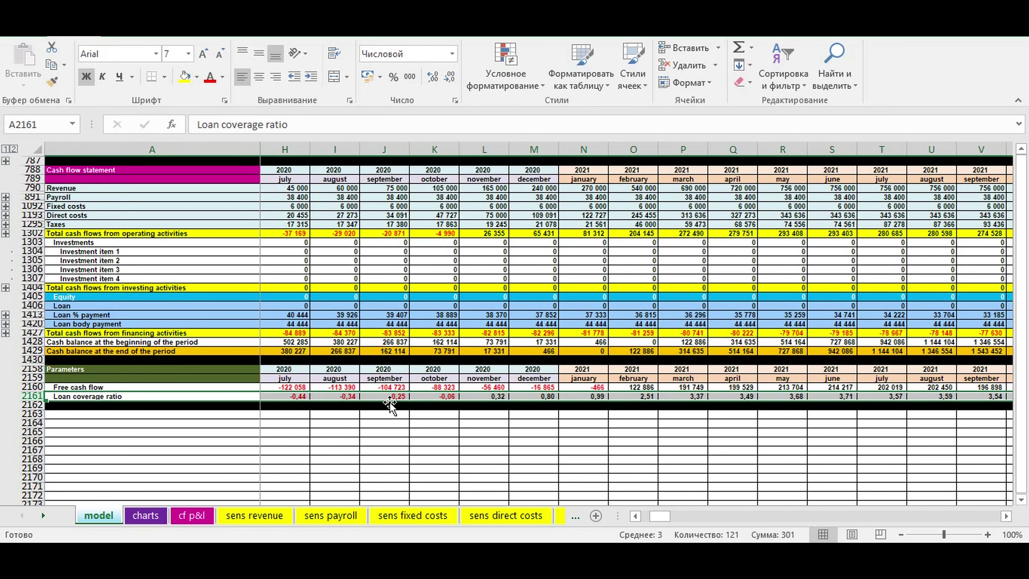
{"action": "left_click", "coordinate": [632, 395]}
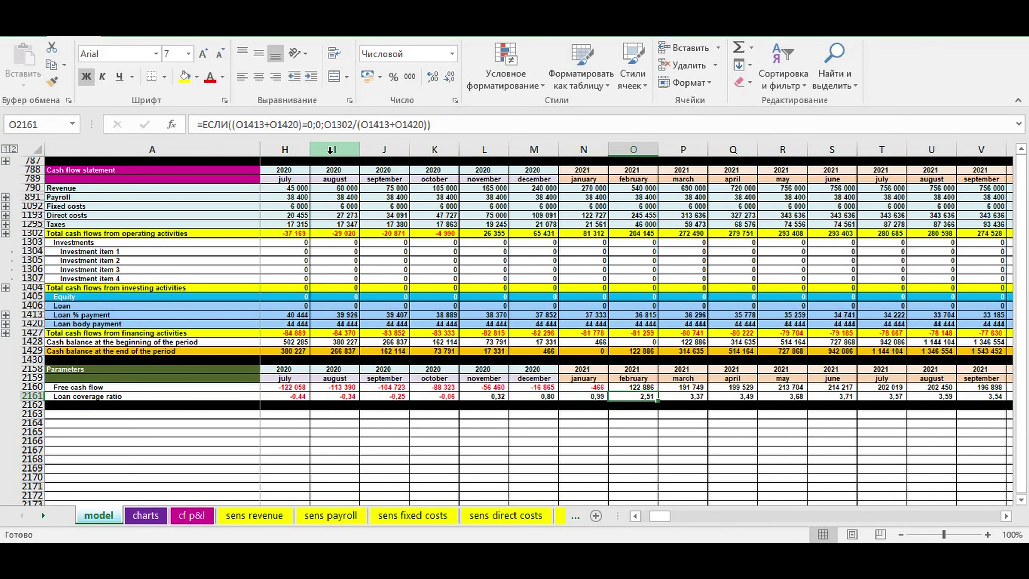
{"action": "key", "text": "F2"}
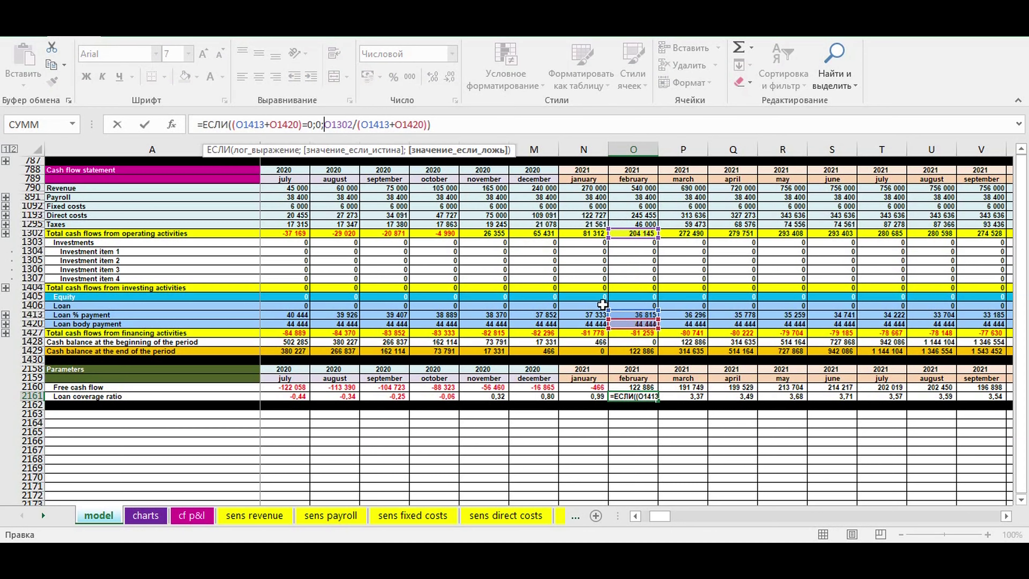
{"action": "key", "text": "ctrl+Return"}
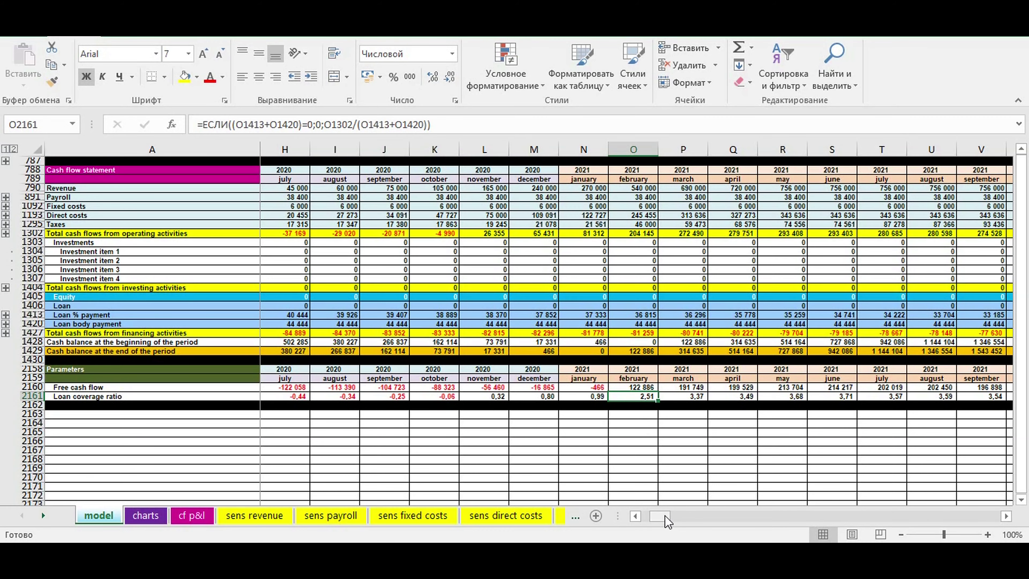
{"action": "left_click_drag", "start_coordinate": [668, 522], "coordinate": [669, 520]}
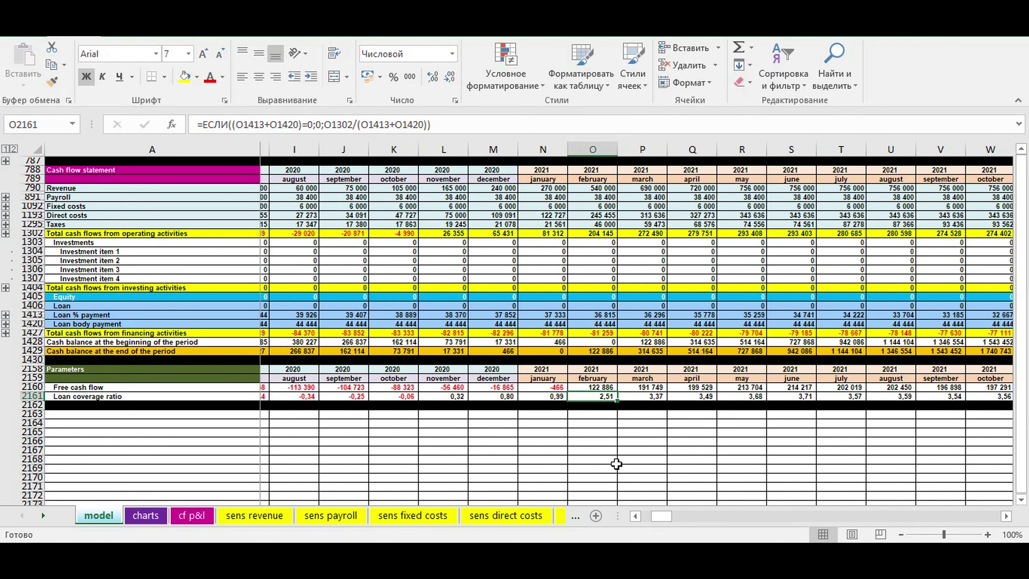
{"action": "left_click", "coordinate": [535, 396]}
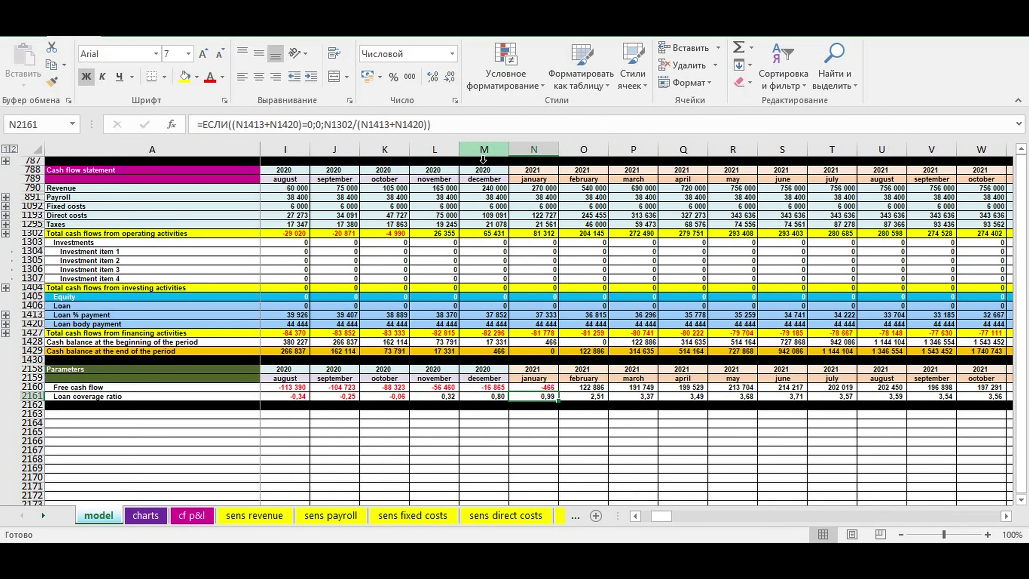
{"action": "left_click", "coordinate": [457, 122]}
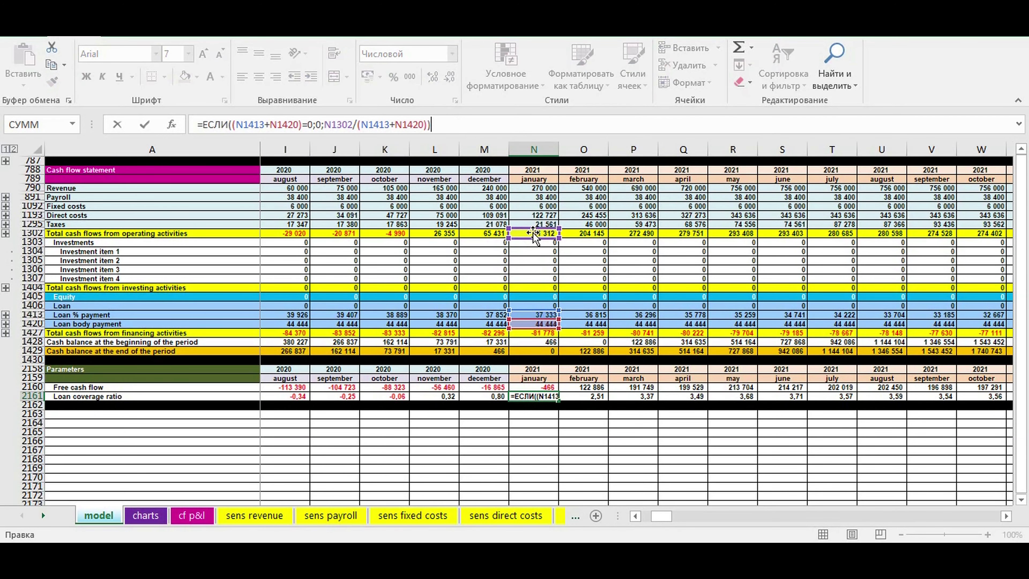
{"action": "key", "text": "Return"}
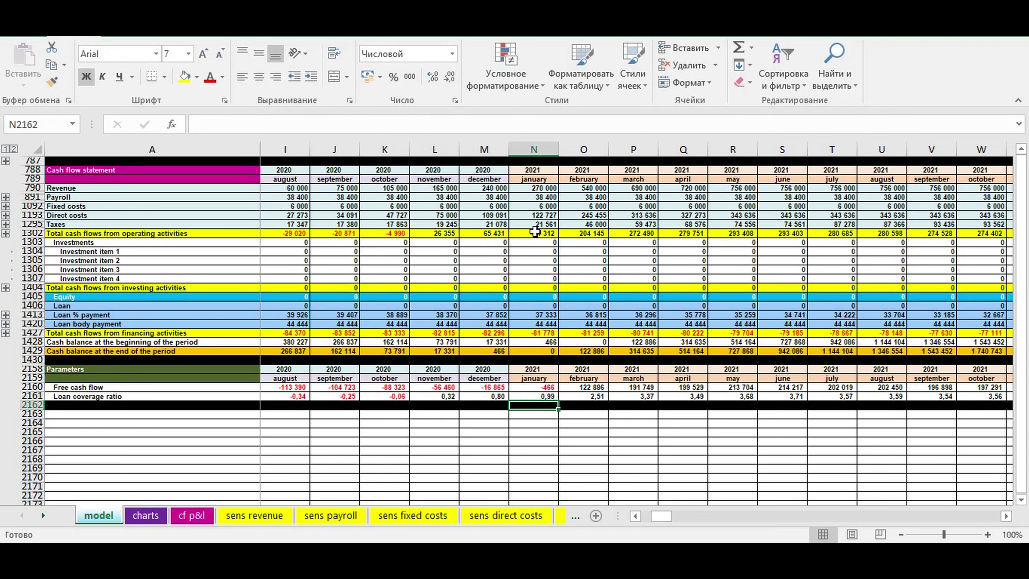